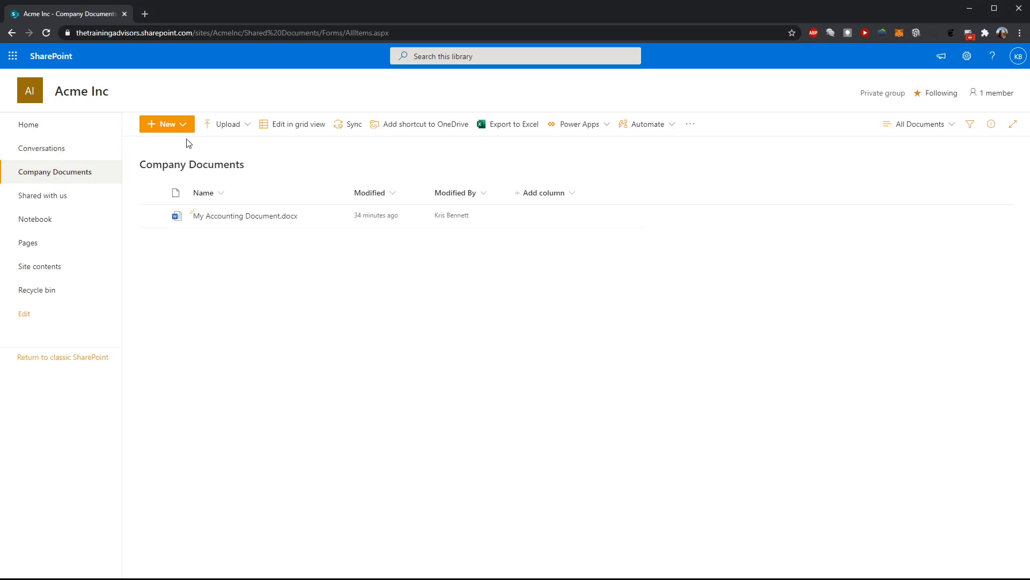
Create a new document from the Accounting Document template, opening it as a standard document
{"action": "left_click", "coordinate": [186, 126]}
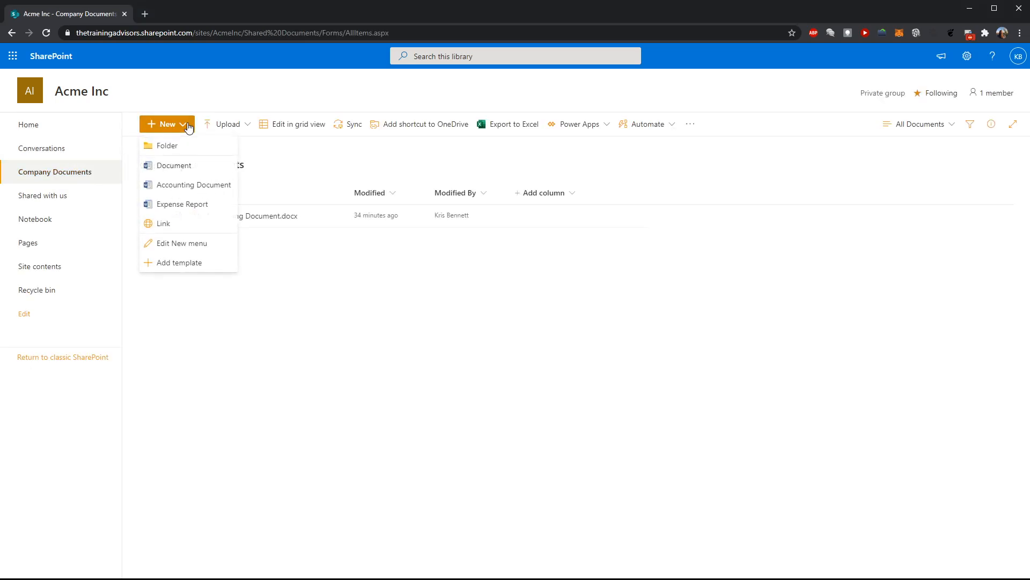
{"action": "left_click", "coordinate": [192, 186]}
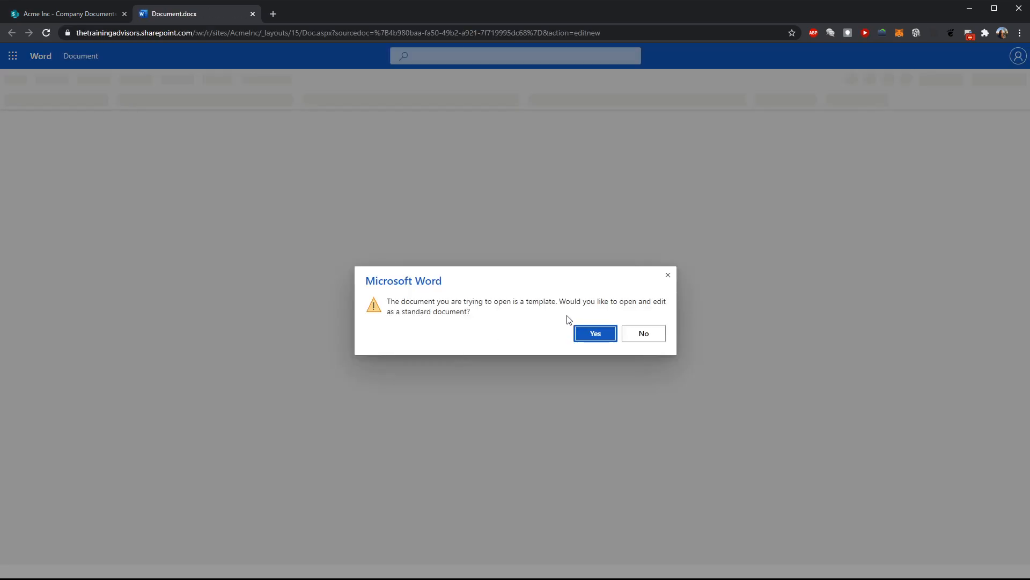
{"action": "left_click", "coordinate": [590, 334]}
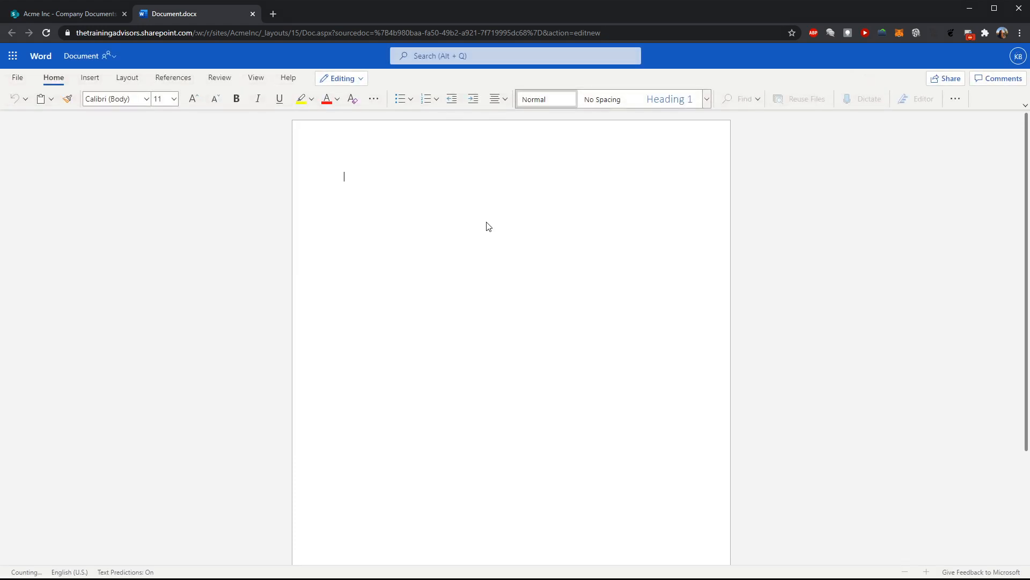
Write the sentence "This is a new document, isn't it great?" on the first line
{"action": "type", "text": "This is a "}
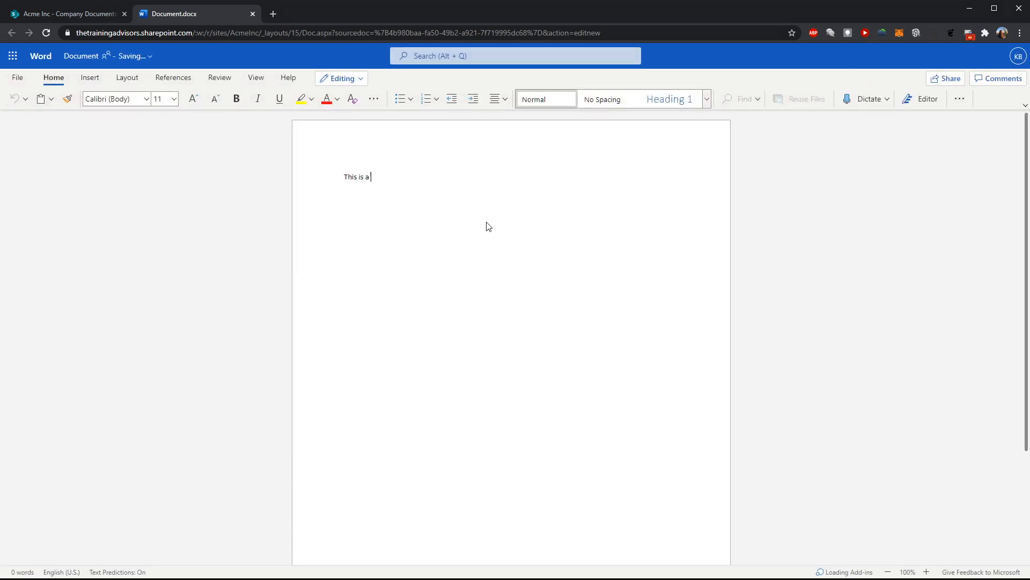
{"action": "type", "text": "new document, isn't it great?"}
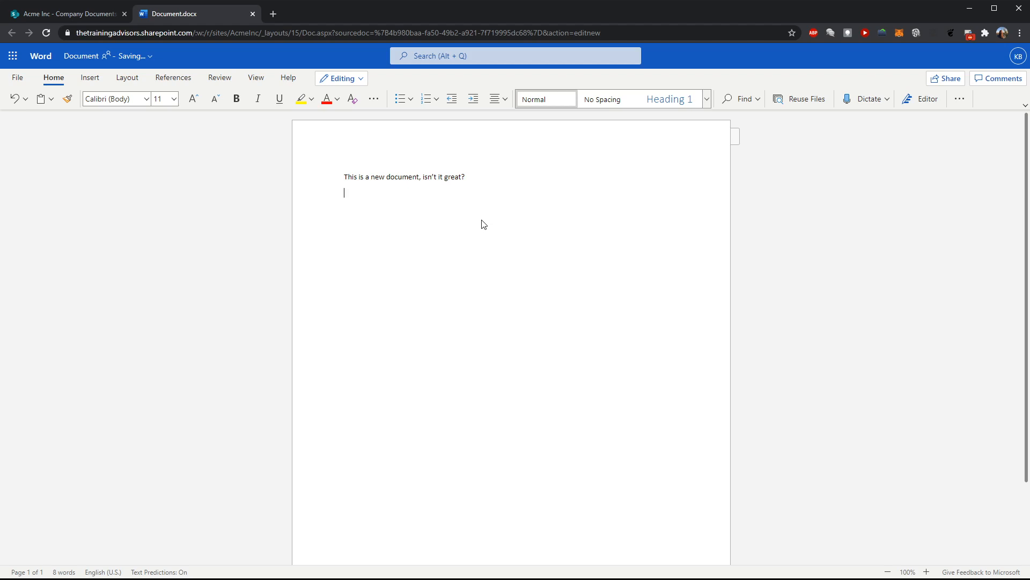
Rename the file as "Our new accounting document"
{"action": "mouse_move", "coordinate": [134, 63]}
{"action": "left_click", "coordinate": [150, 57]}
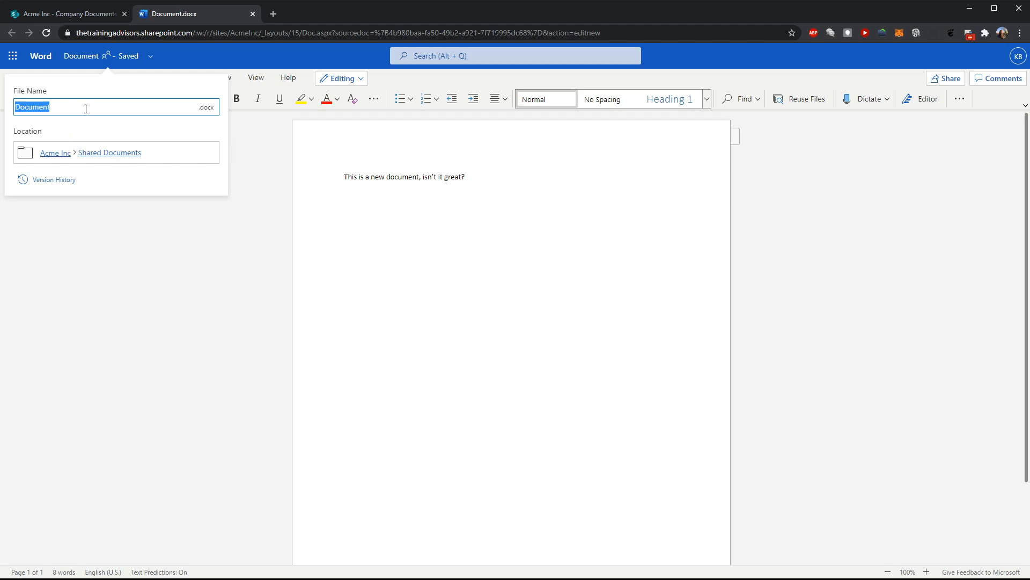
{"action": "left_click", "coordinate": [109, 108]}
{"action": "key", "text": "BackSpace"}
{"action": "key", "text": "BackSpace"}
{"action": "key", "text": "BackSpace"}
{"action": "key", "text": "BackSpace"}
{"action": "key", "text": "BackSpace"}
{"action": "key", "text": "BackSpace"}
{"action": "key", "text": "BackSpace"}
{"action": "type", "text": "Our new accounting document"}
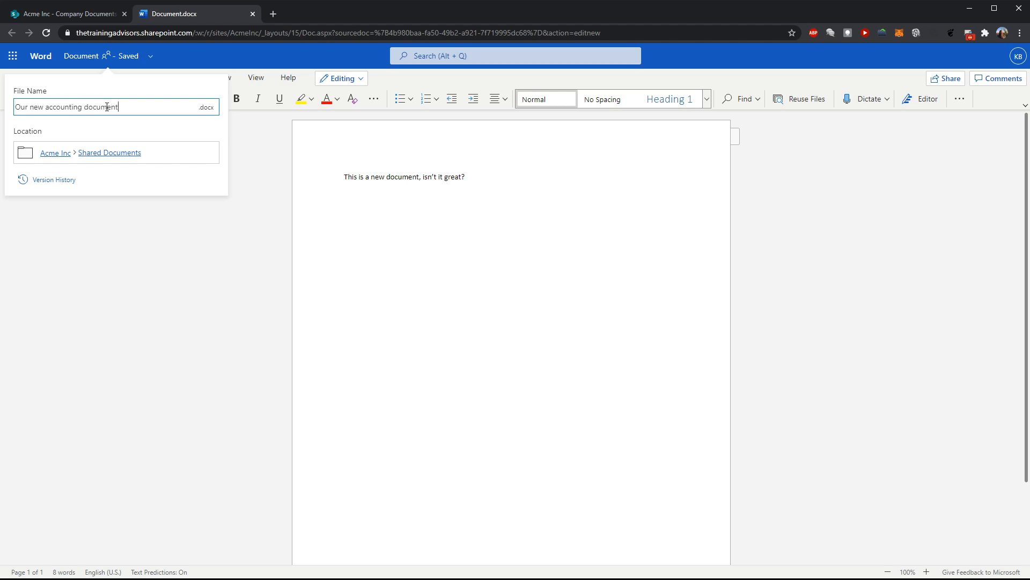
{"action": "left_click", "coordinate": [216, 220]}
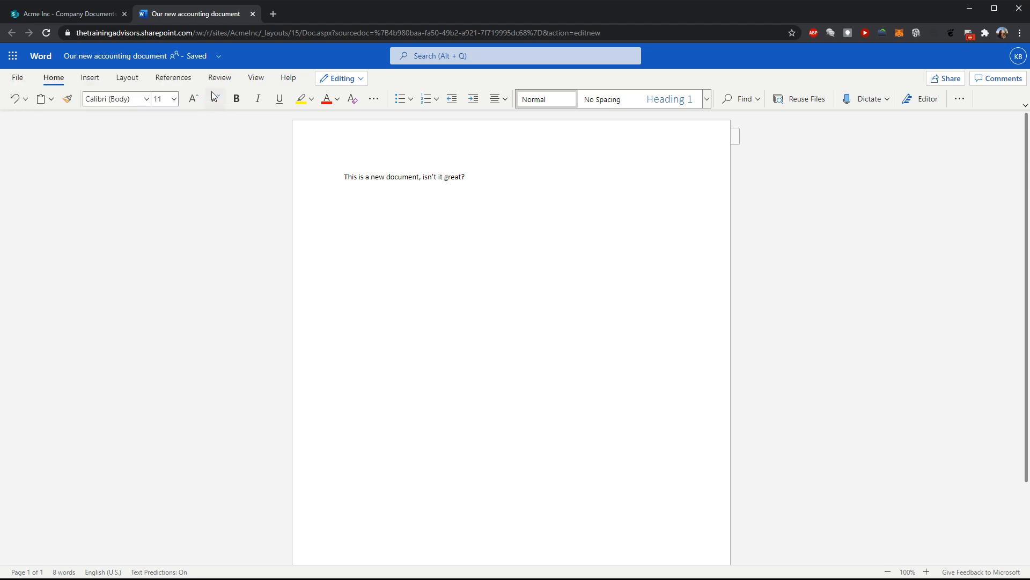
Close the document tab and reopen Our new accounting document from the Company Documents library
{"action": "left_click", "coordinate": [253, 13]}
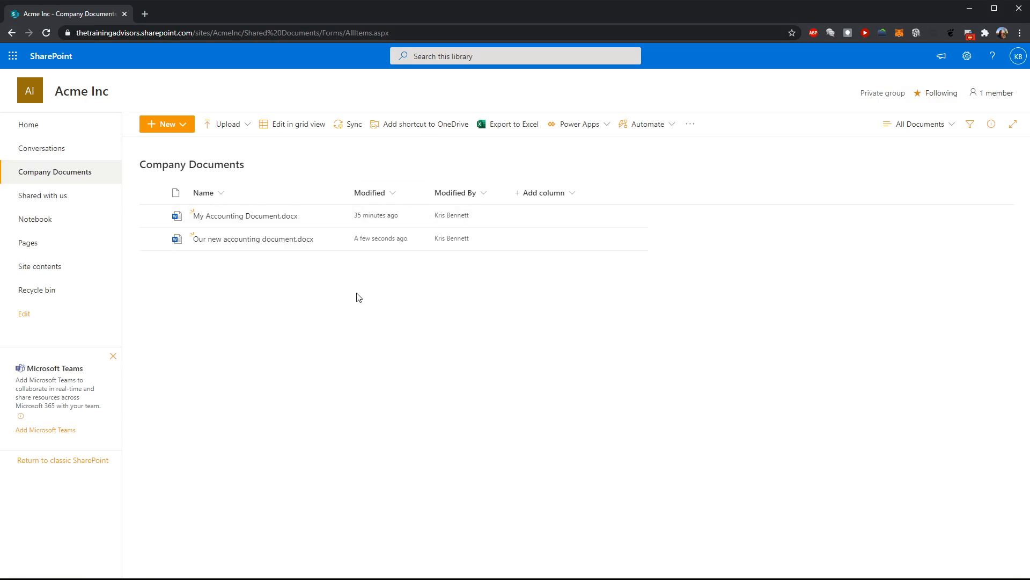
{"action": "mouse_move", "coordinate": [327, 241]}
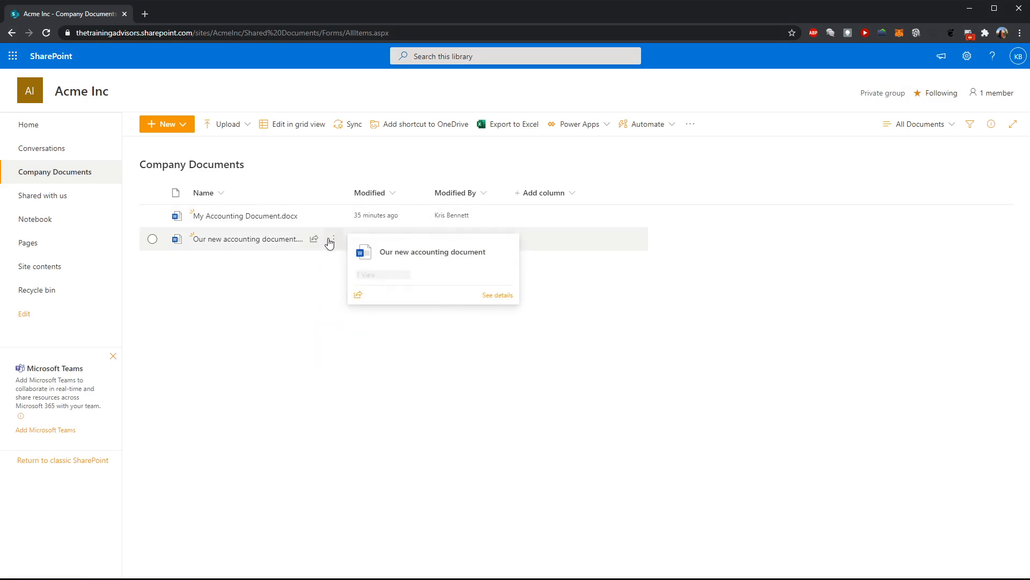
{"action": "left_click", "coordinate": [265, 240]}
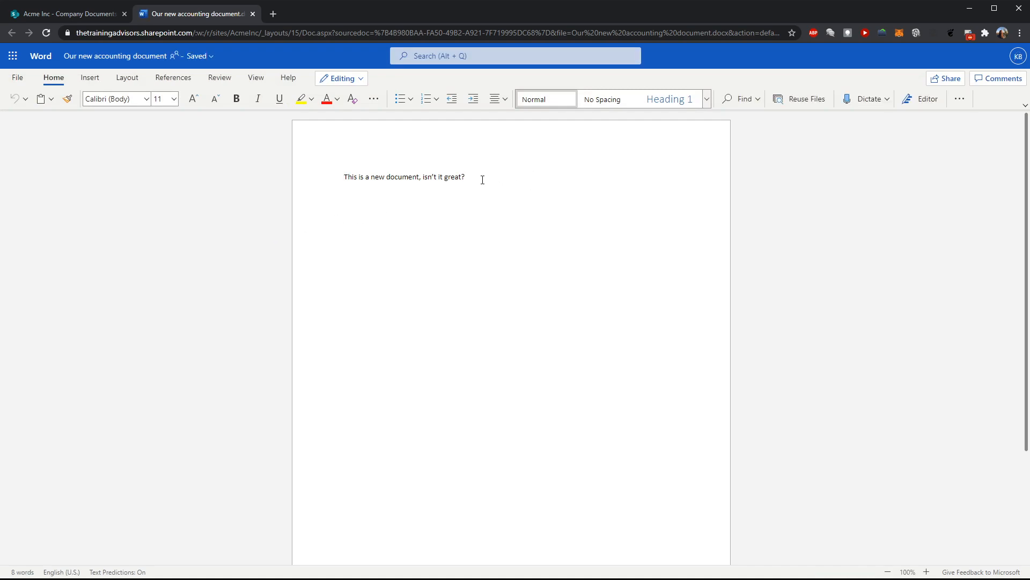
Add a new paragraph: "Here is some new content that I just added, it was not in the previous document version."
{"action": "key", "text": "Return"}
{"action": "type", "text": "Here is some new content that I just added, it was not in the previous "}
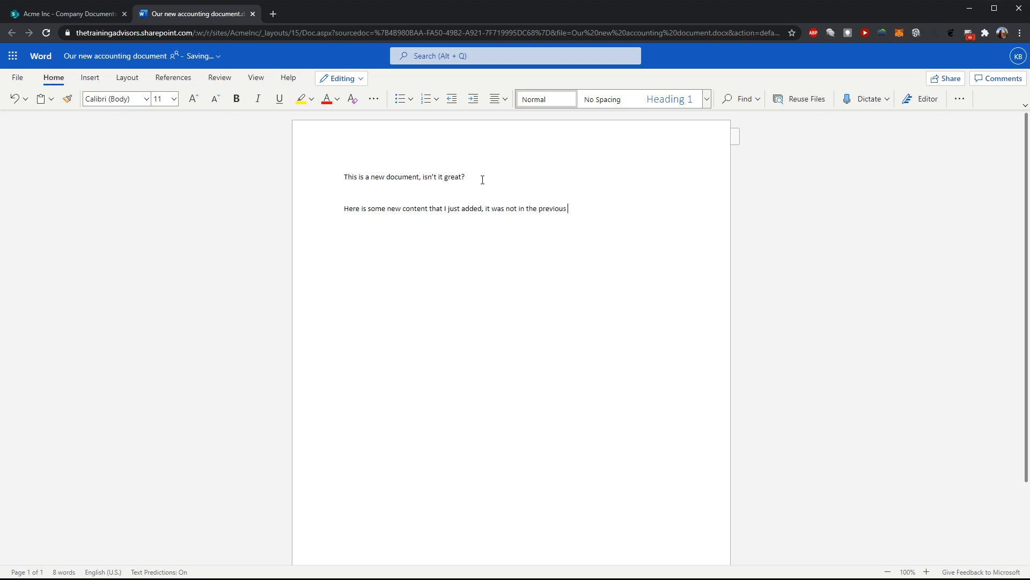
{"action": "type", "text": "document version."}
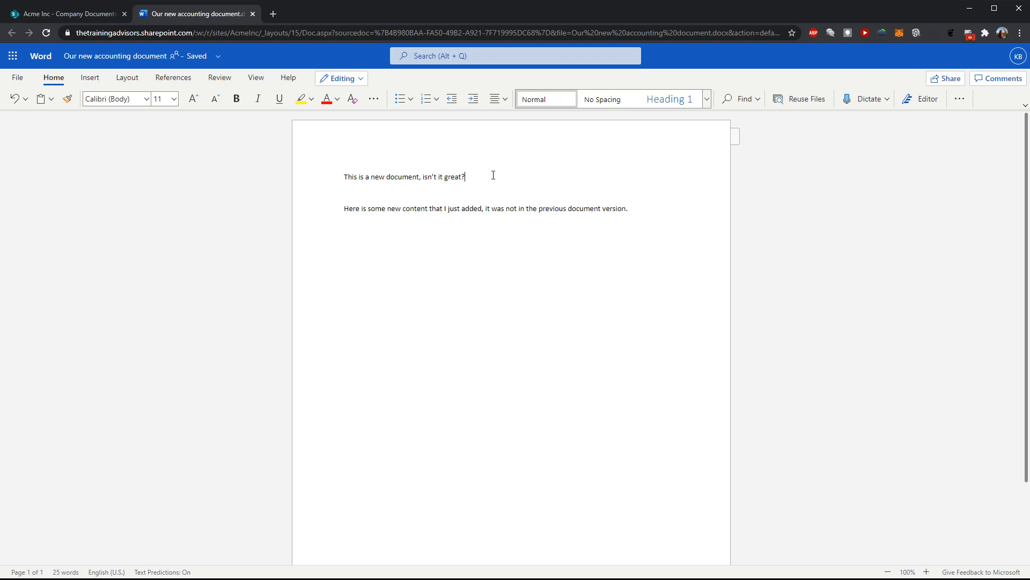
Format the first sentence as bold, 20 pt, with a yellow highlight
{"action": "left_click_drag", "start_coordinate": [493, 175], "coordinate": [342, 177]}
{"action": "left_click", "coordinate": [236, 99]}
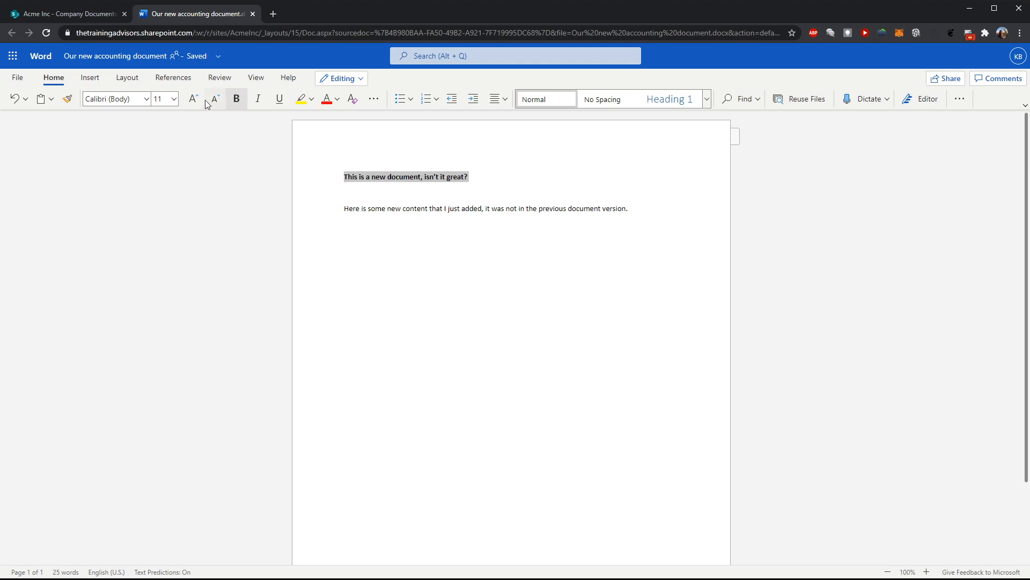
{"action": "left_click", "coordinate": [174, 99]}
{"action": "left_click", "coordinate": [171, 259]}
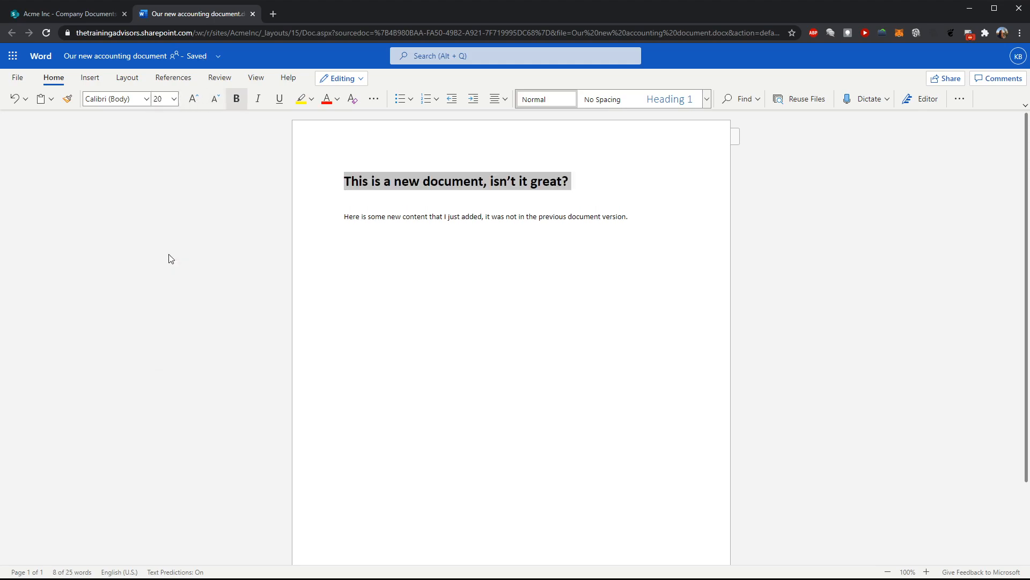
{"action": "left_click", "coordinate": [301, 100]}
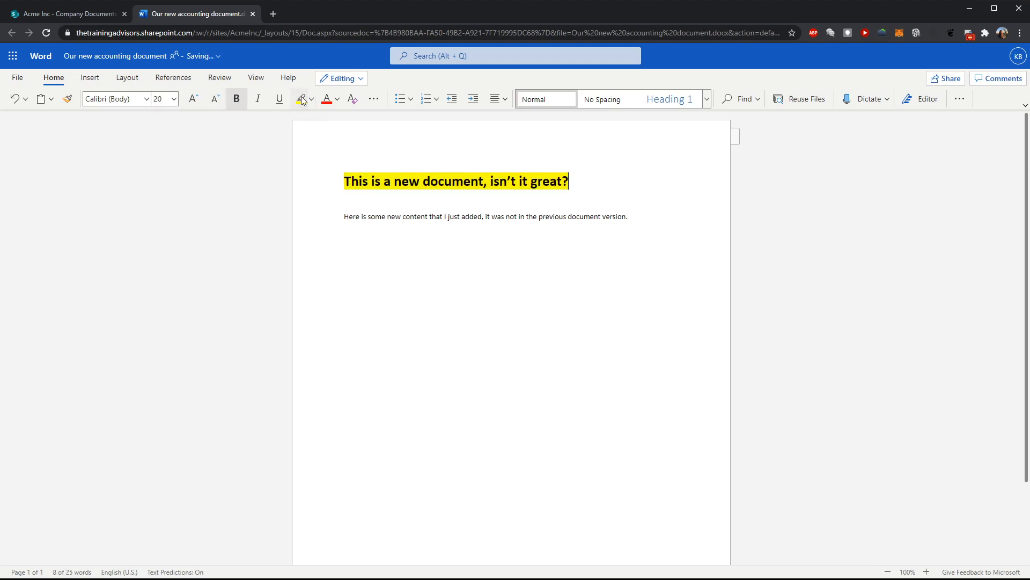
{"action": "left_click", "coordinate": [439, 263]}
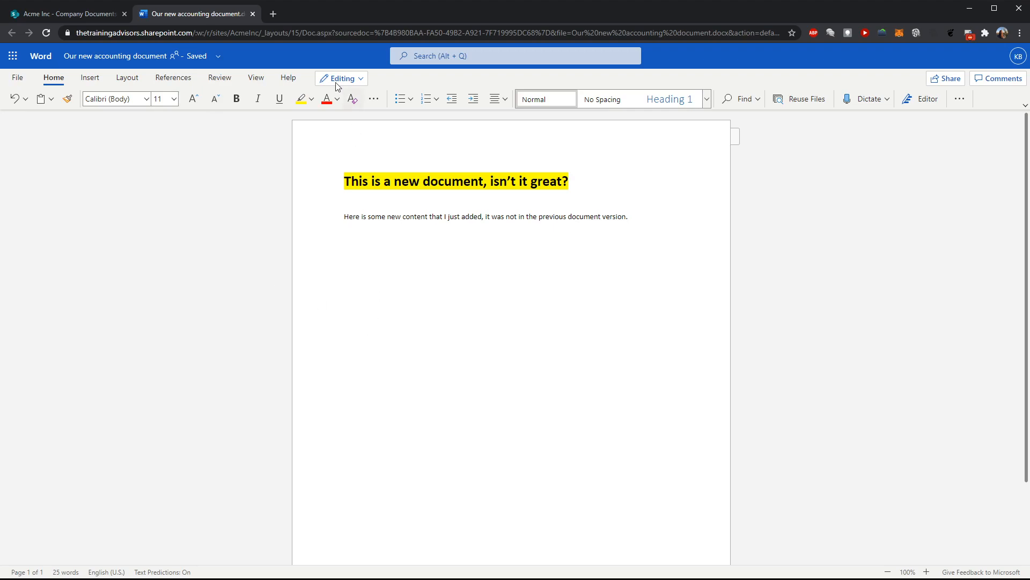
Close the document tab and reopen Our new accounting document from the library
{"action": "left_click", "coordinate": [252, 13]}
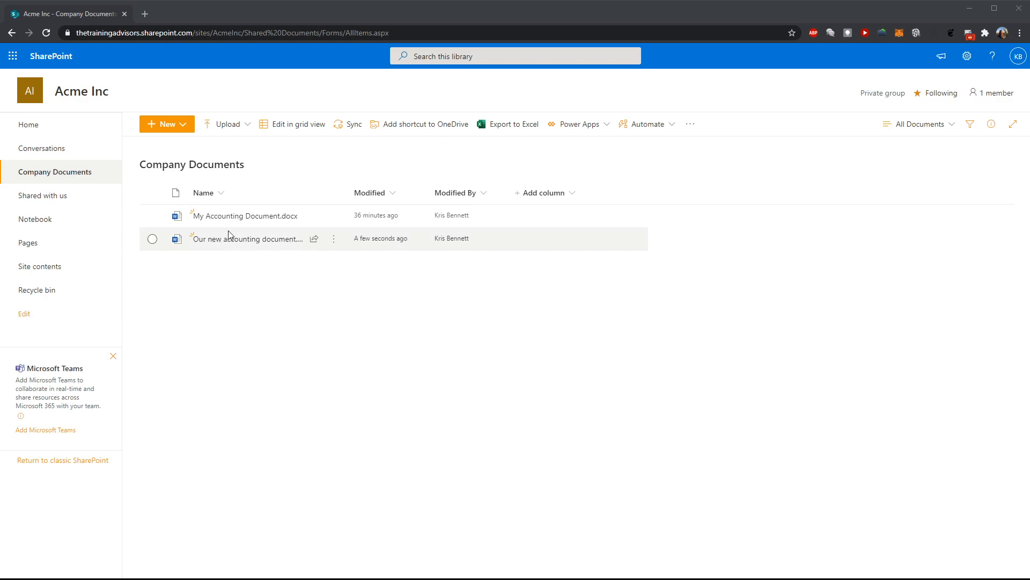
{"action": "mouse_move", "coordinate": [235, 225]}
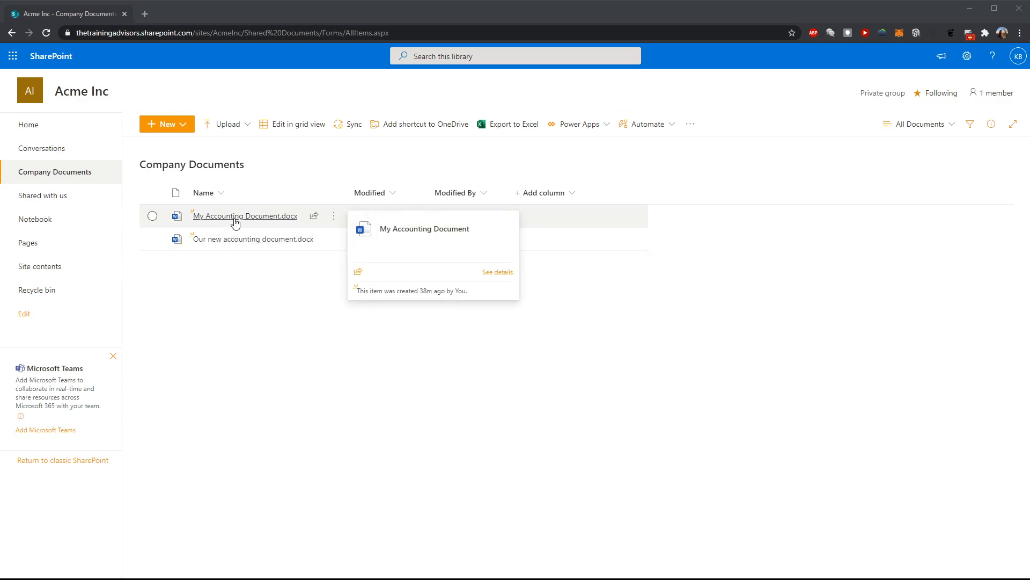
{"action": "left_click", "coordinate": [237, 240]}
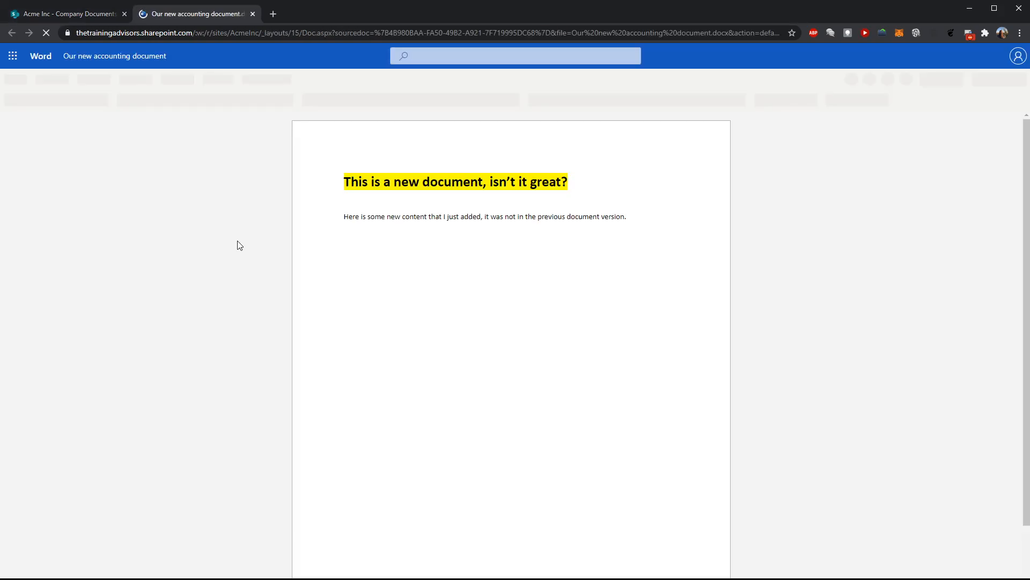
Add a new line reading "HERE IS SOME CONTENT THAT WE REALLY DON'T WANT IN THIS DOCUMENT!!!" below the second paragraph
{"action": "left_click", "coordinate": [639, 220]}
{"action": "key", "text": "Return"}
{"action": "type", "text": "HERE IS SOME CO"}
{"action": "type", "text": "NTENT THAT WE RE"}
{"action": "type", "text": "ALLY DON"}
{"action": "type", "text": "'T WANT IN THE"}
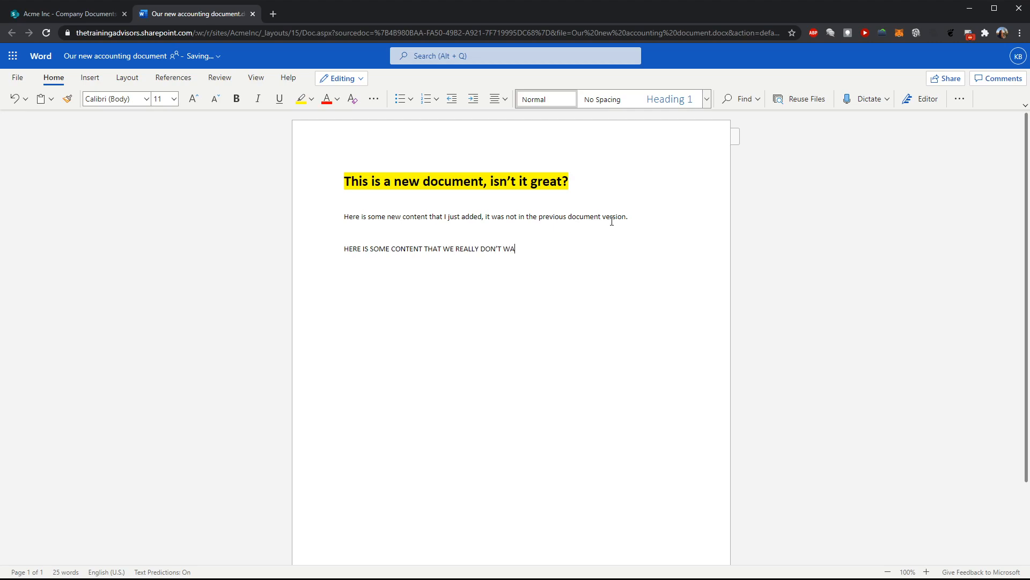
{"action": "type", "text": "S DOCUMENT!!!"}
Make the capitalized line red and bold
{"action": "left_click_drag", "start_coordinate": [619, 259], "coordinate": [331, 237]}
{"action": "left_click", "coordinate": [326, 98]}
{"action": "left_click", "coordinate": [238, 103]}
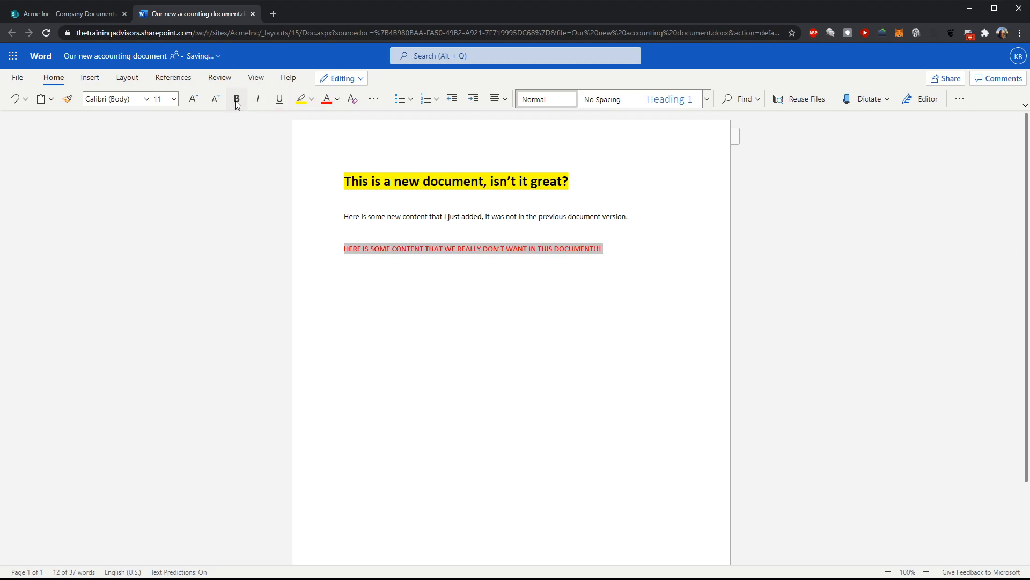
{"action": "left_click", "coordinate": [368, 326]}
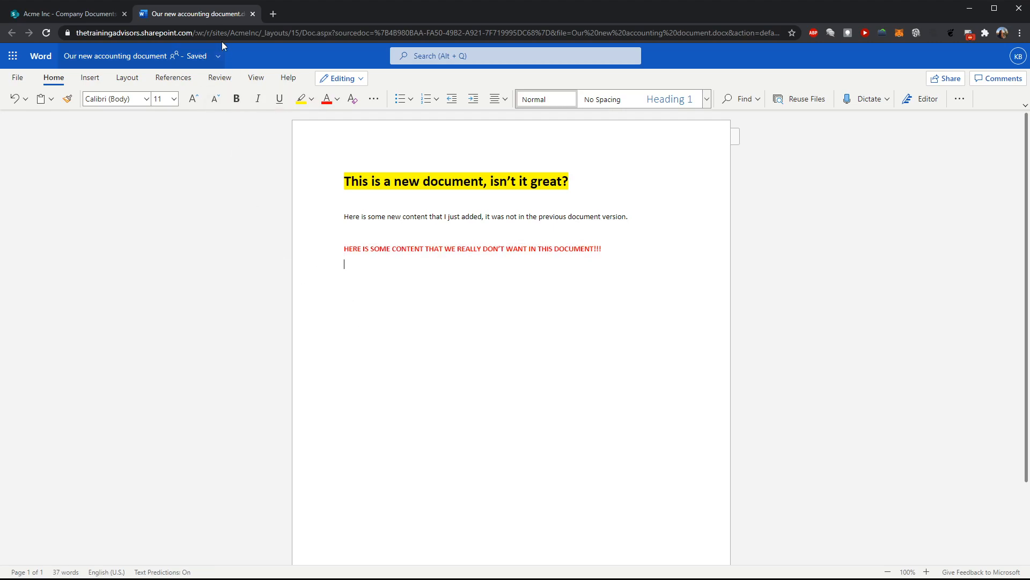
Close the document and open the version history of Our new accounting document in the library
{"action": "left_click", "coordinate": [253, 14]}
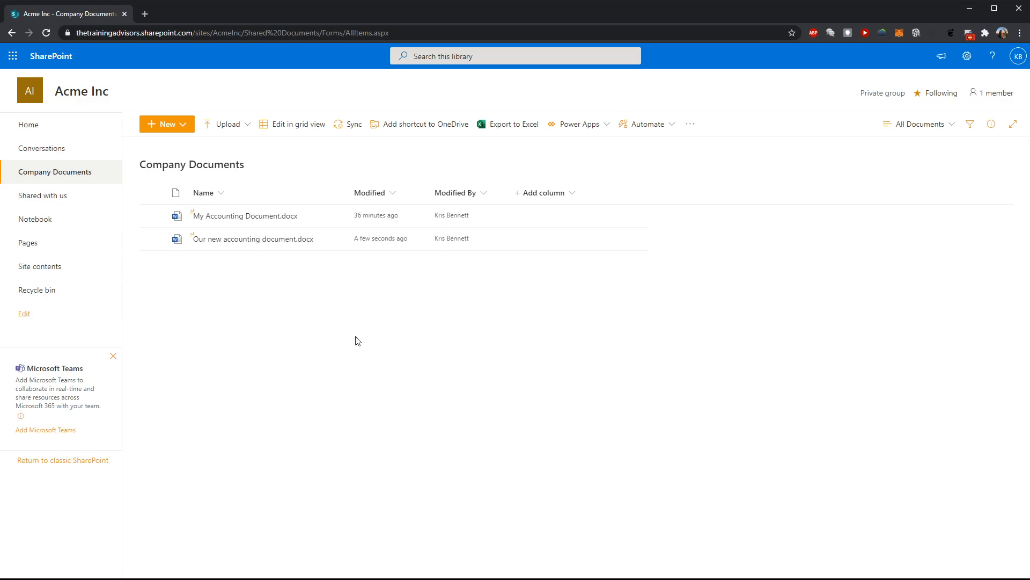
{"action": "left_click", "coordinate": [152, 241]}
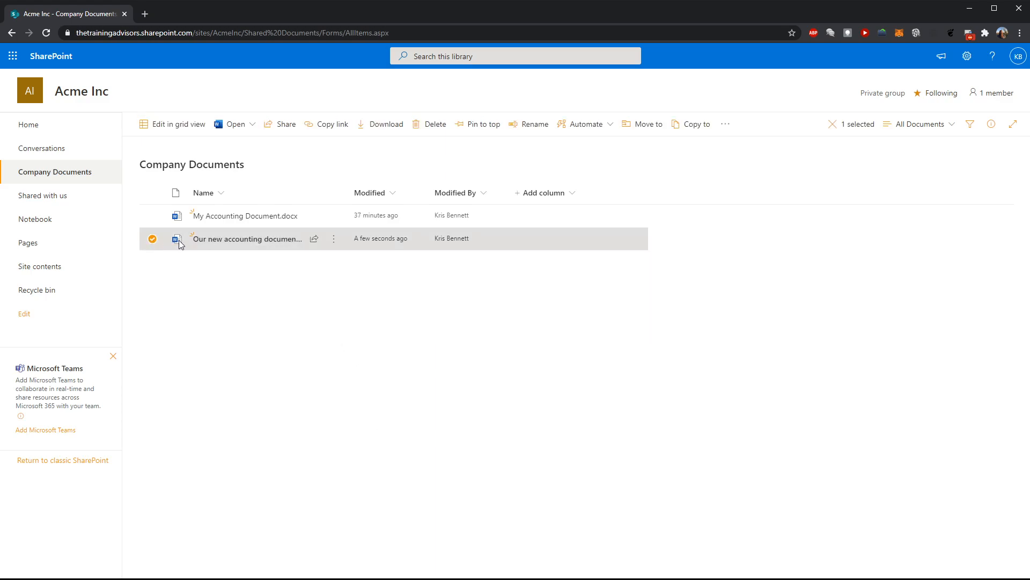
{"action": "left_click", "coordinate": [337, 245]}
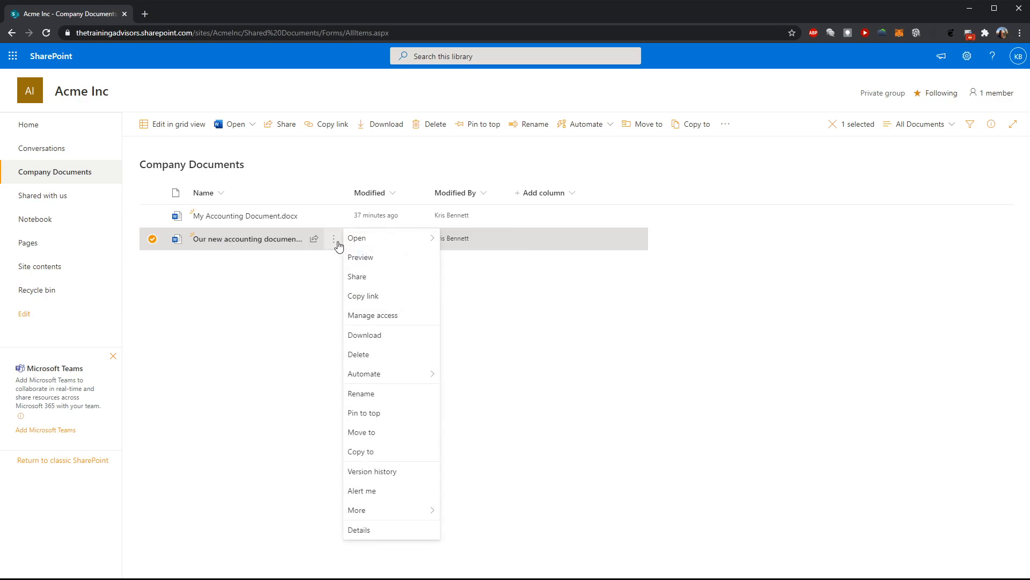
{"action": "left_click", "coordinate": [367, 474]}
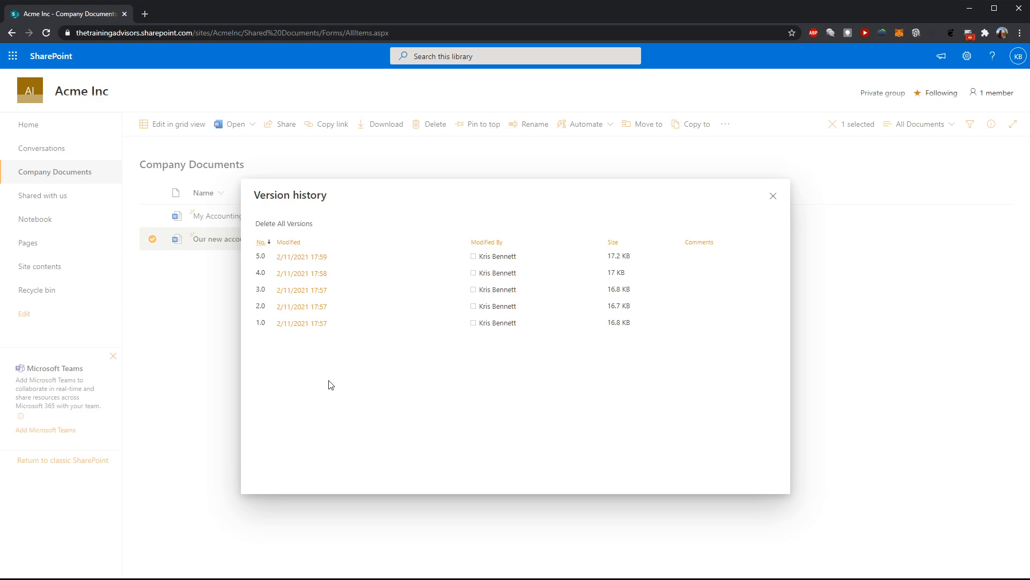
Open version 3.0 of the document in the desktop Office app
{"action": "mouse_move", "coordinate": [317, 297]}
{"action": "left_click", "coordinate": [301, 295]}
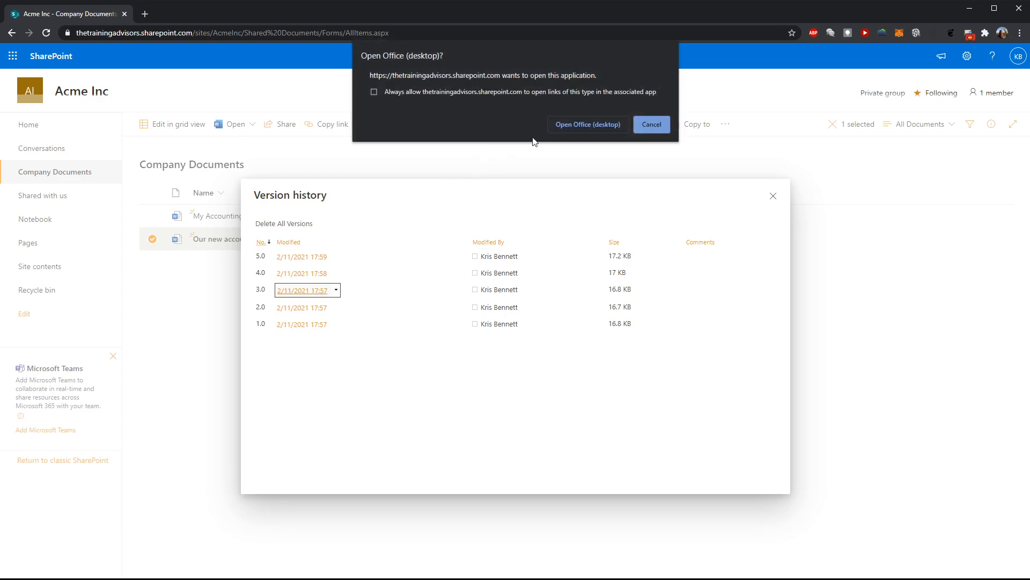
{"action": "left_click", "coordinate": [588, 125]}
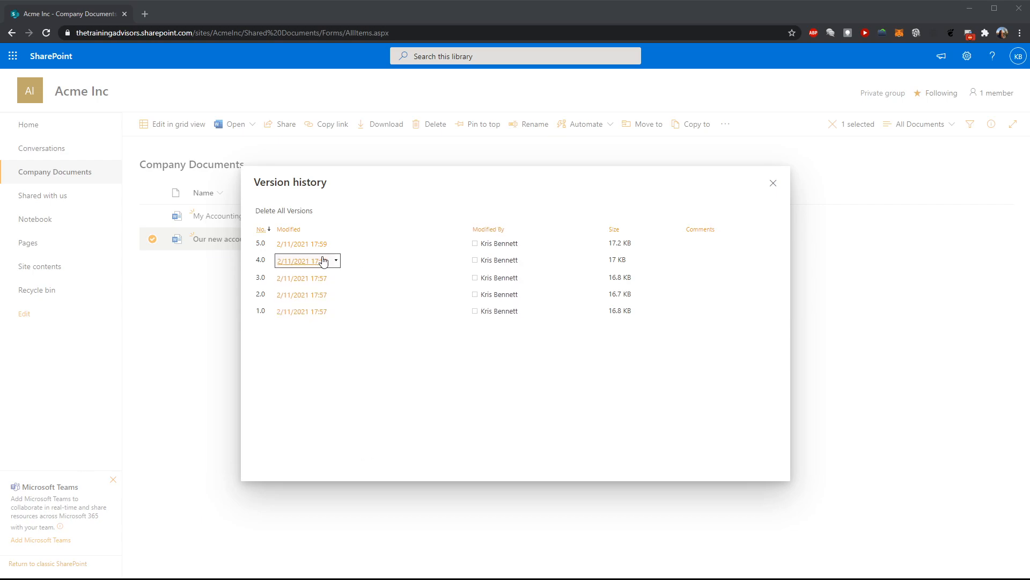
Open the options for version 5.0, dismiss them, and close the version history
{"action": "left_click", "coordinate": [337, 244]}
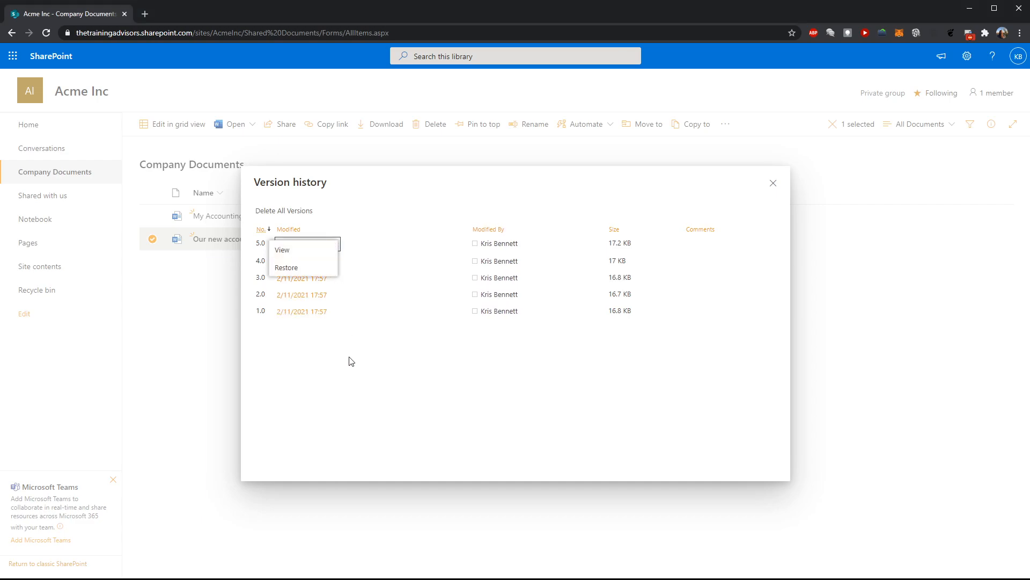
{"action": "left_click", "coordinate": [386, 407]}
{"action": "left_click", "coordinate": [773, 183]}
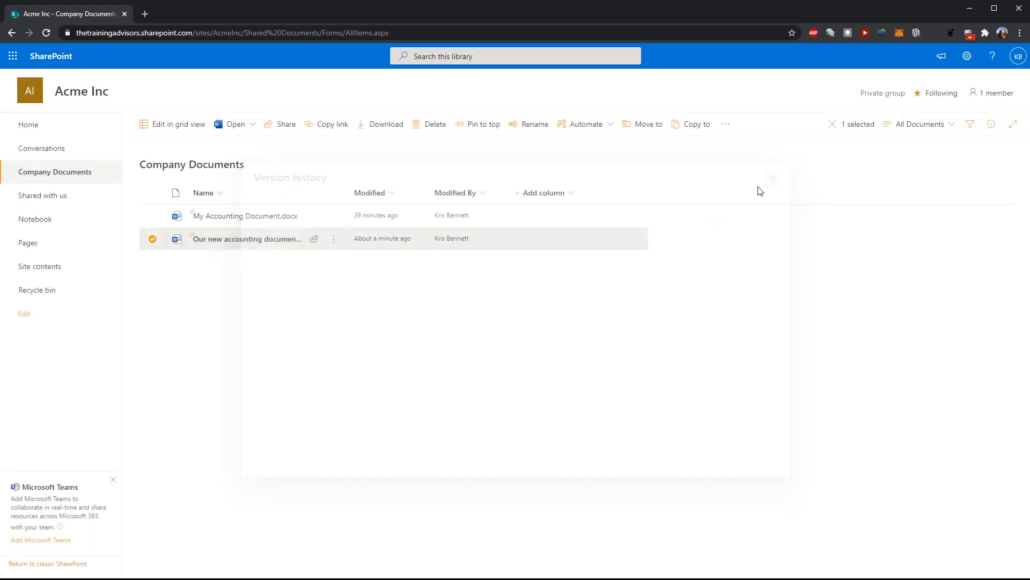
Reopen Our new accounting document to review its red capitalized line, then close the tab
{"action": "left_click", "coordinate": [152, 239]}
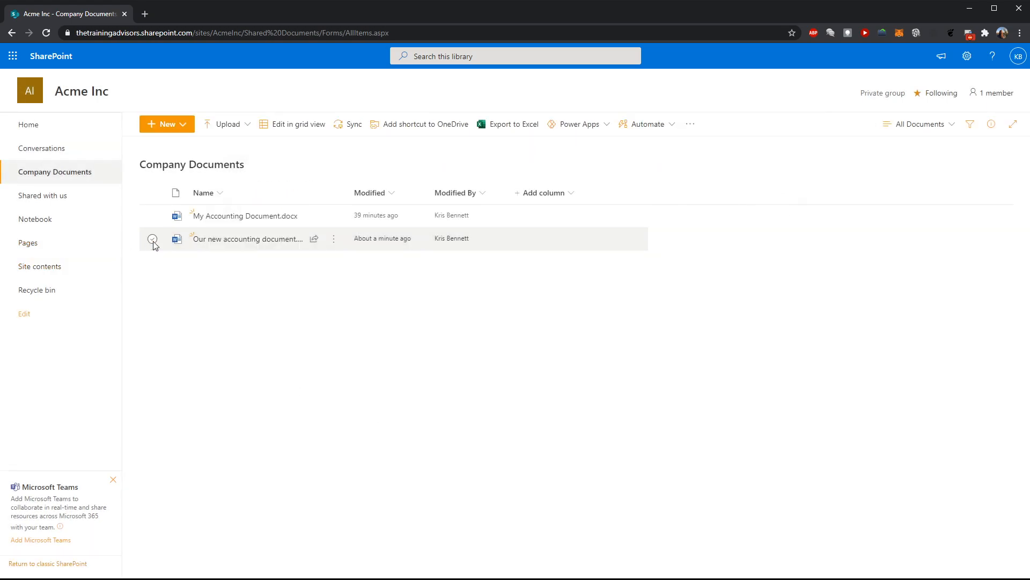
{"action": "left_click", "coordinate": [221, 239]}
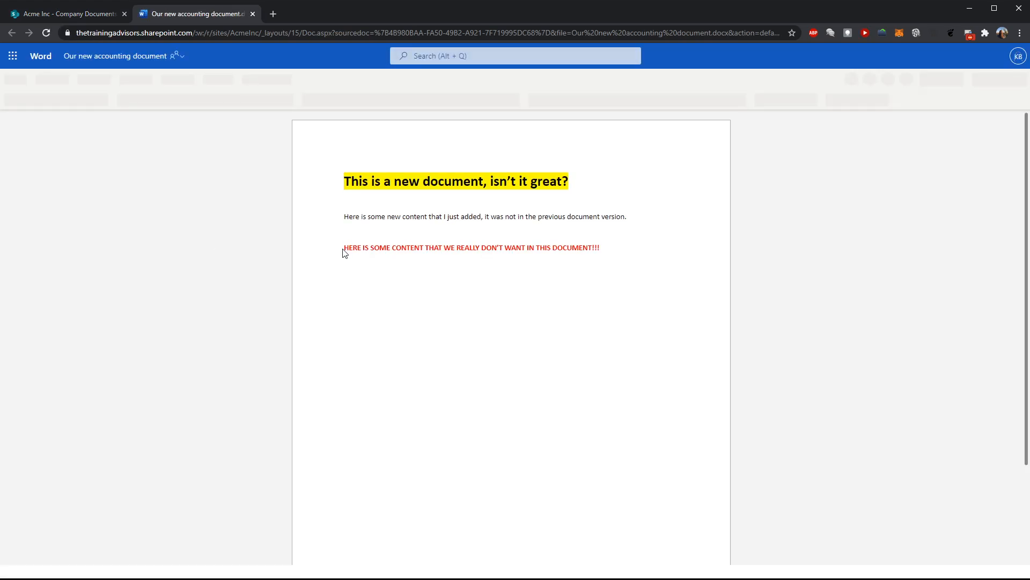
{"action": "left_click", "coordinate": [344, 249]}
{"action": "left_click_drag", "start_coordinate": [603, 249], "coordinate": [331, 256]}
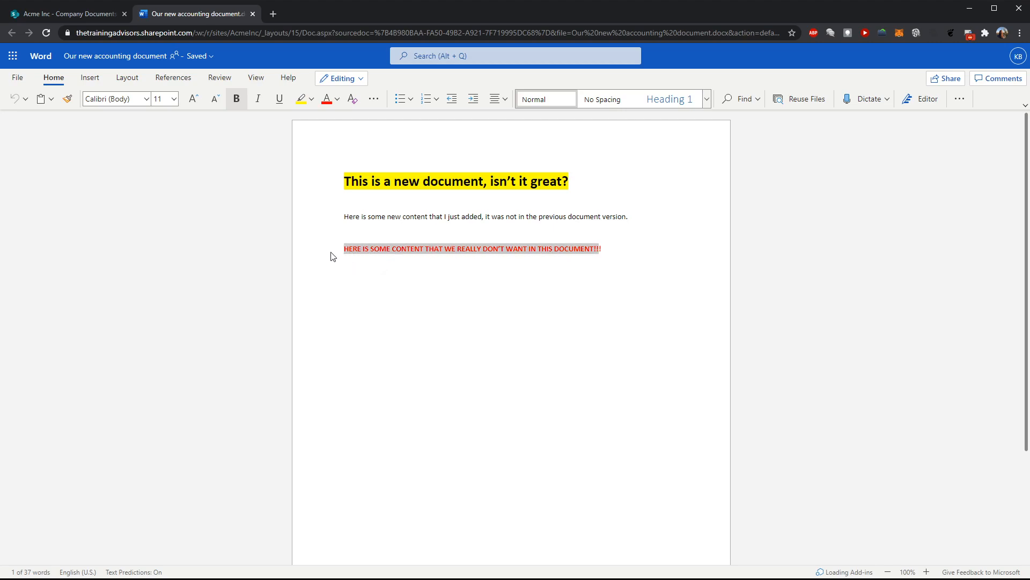
{"action": "left_click", "coordinate": [251, 14]}
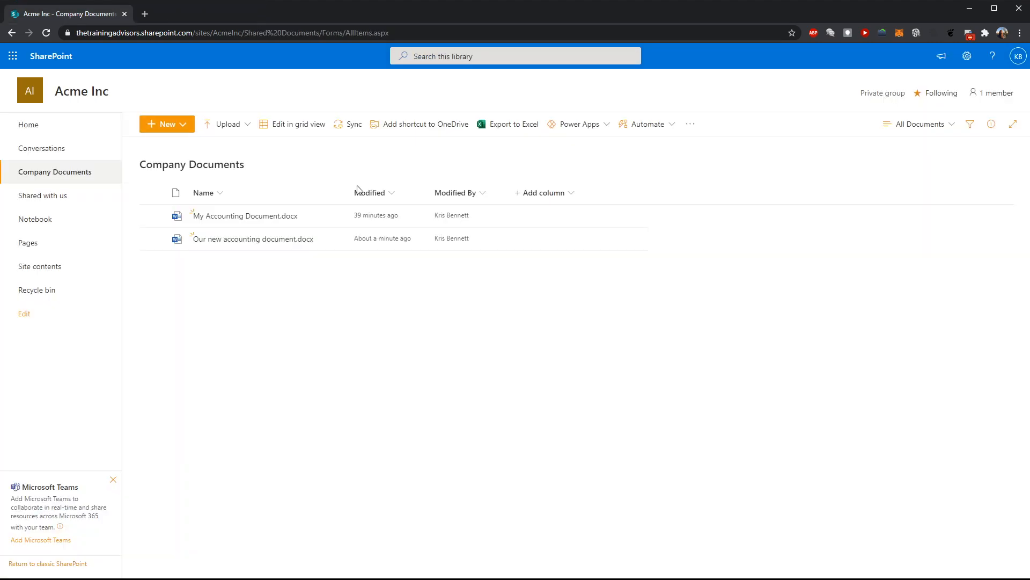
Restore version 4.0 of Our new accounting document from its version history
{"action": "left_click", "coordinate": [334, 241]}
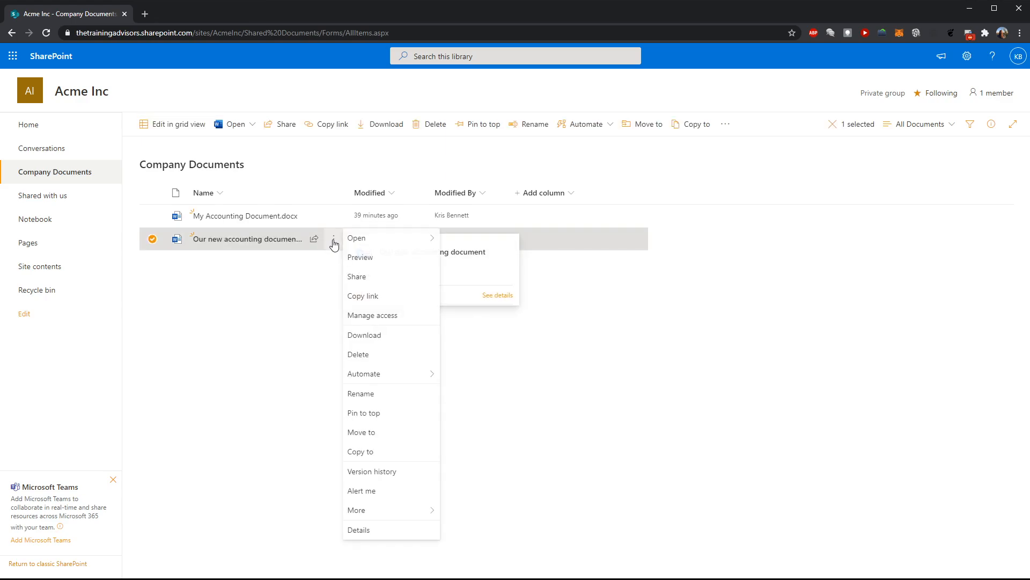
{"action": "left_click", "coordinate": [387, 472]}
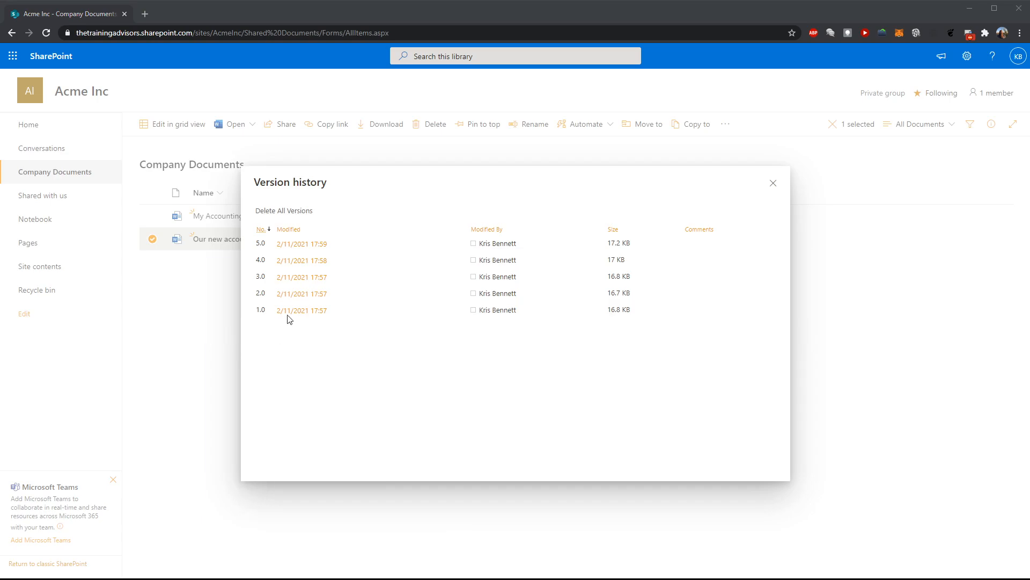
{"action": "left_click", "coordinate": [338, 263]}
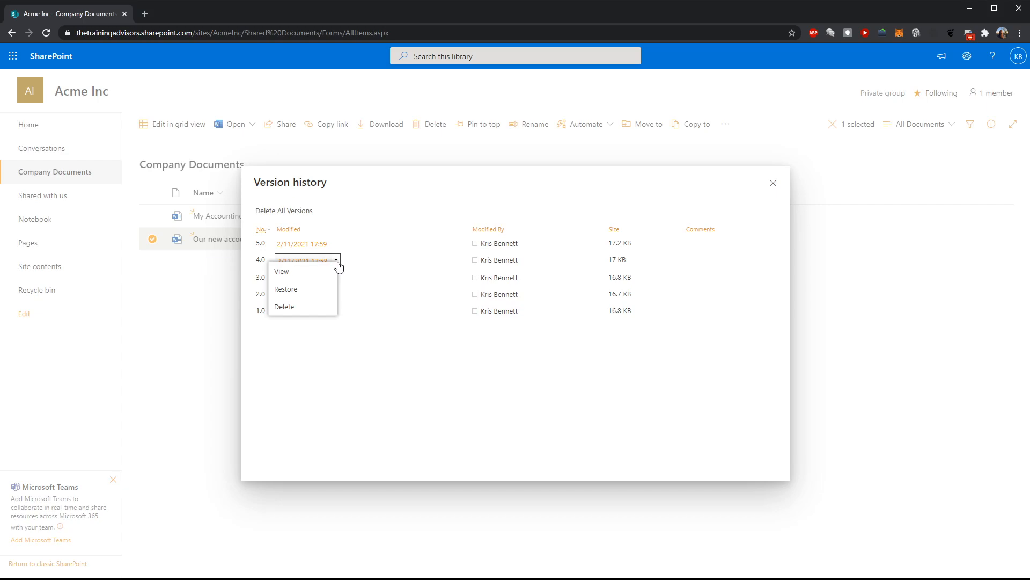
{"action": "left_click", "coordinate": [293, 290]}
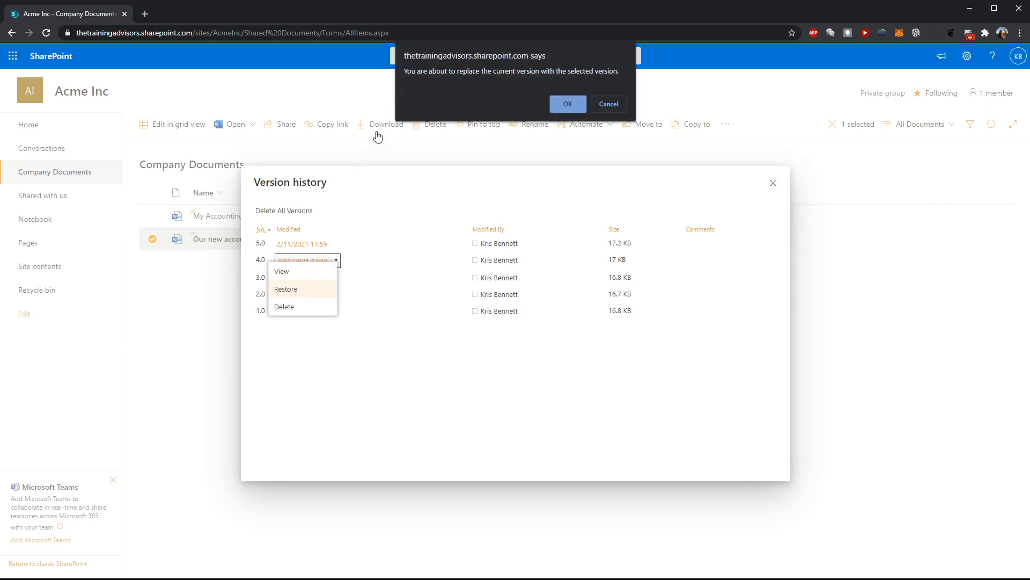
{"action": "left_click", "coordinate": [571, 103]}
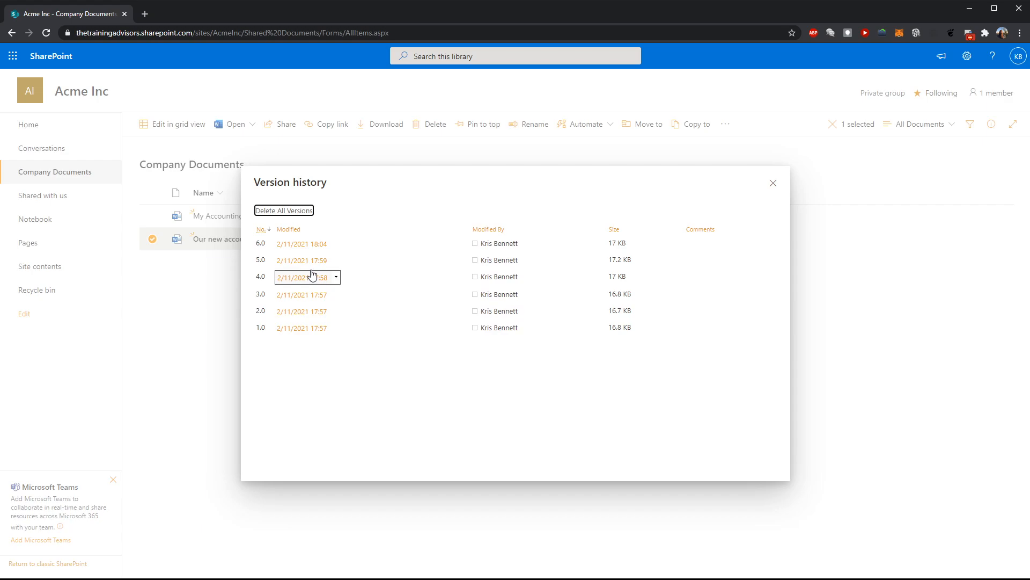
Close the version history, open the document to review its restored content, and close its tab
{"action": "mouse_move", "coordinate": [318, 248]}
{"action": "mouse_move", "coordinate": [296, 277]}
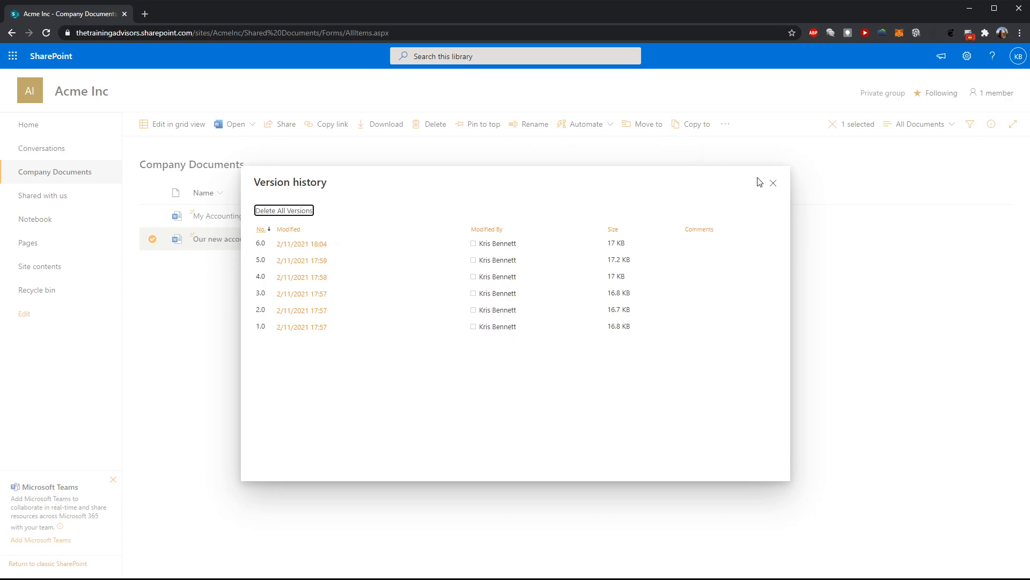
{"action": "left_click", "coordinate": [773, 183]}
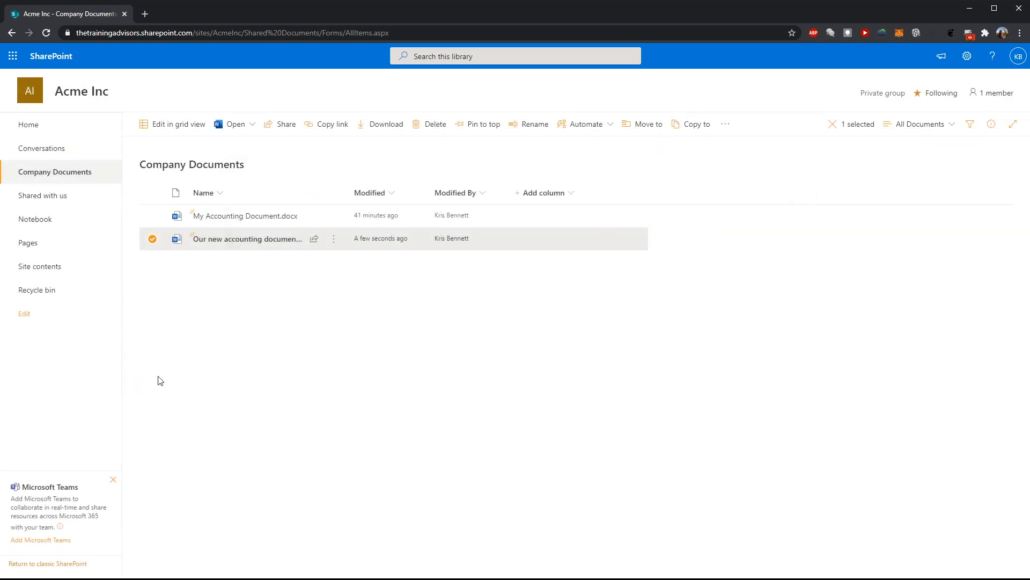
{"action": "left_click", "coordinate": [231, 242]}
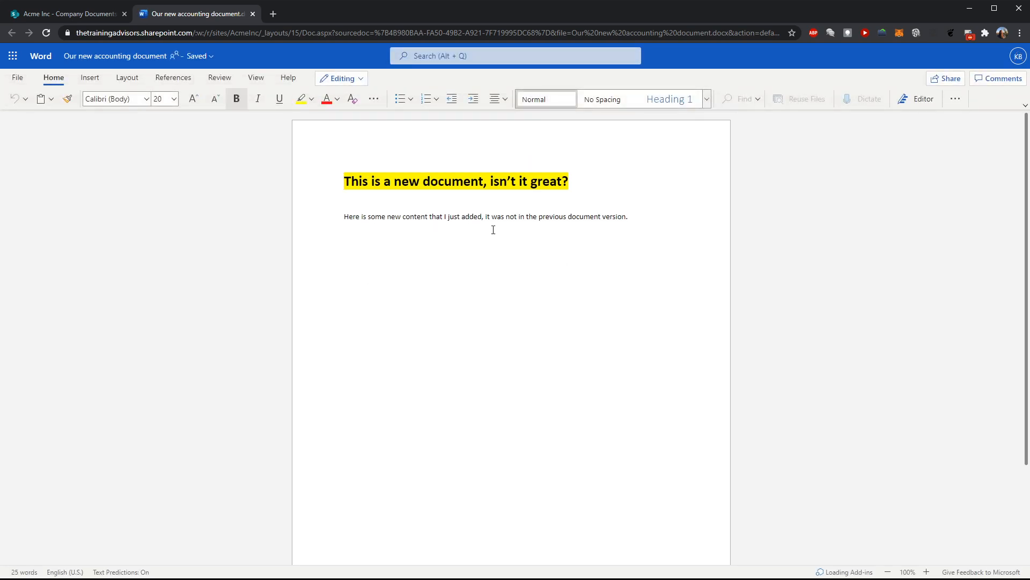
{"action": "left_click", "coordinate": [252, 14]}
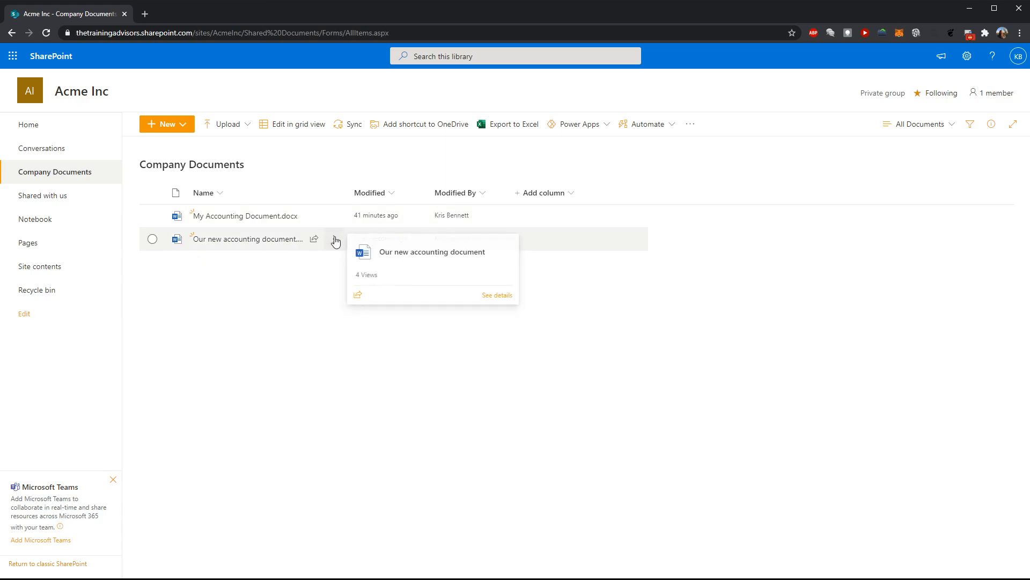
Reopen the document's version history and delete all earlier versions
{"action": "left_click", "coordinate": [338, 241]}
{"action": "left_click", "coordinate": [366, 476]}
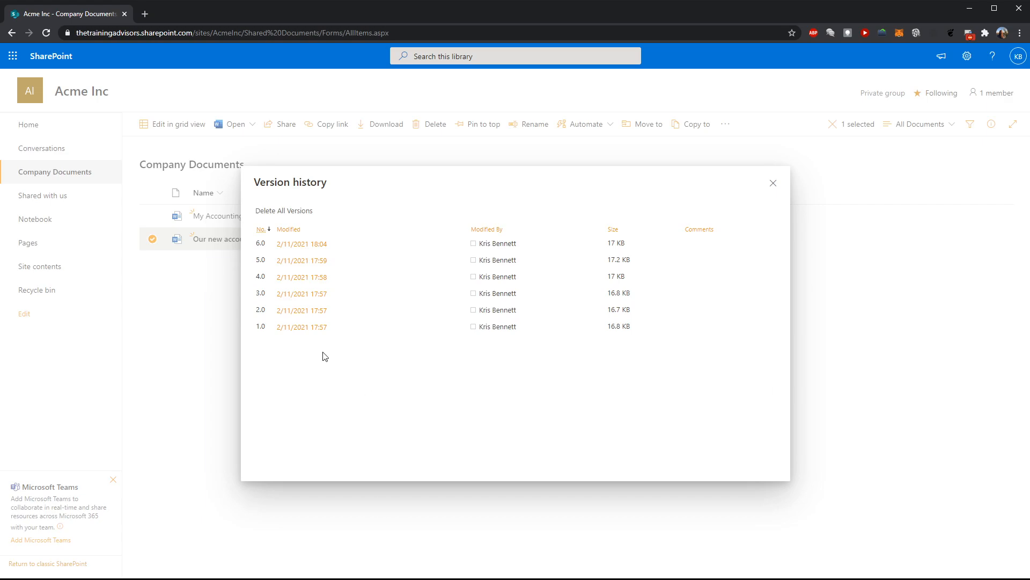
{"action": "left_click", "coordinate": [337, 328]}
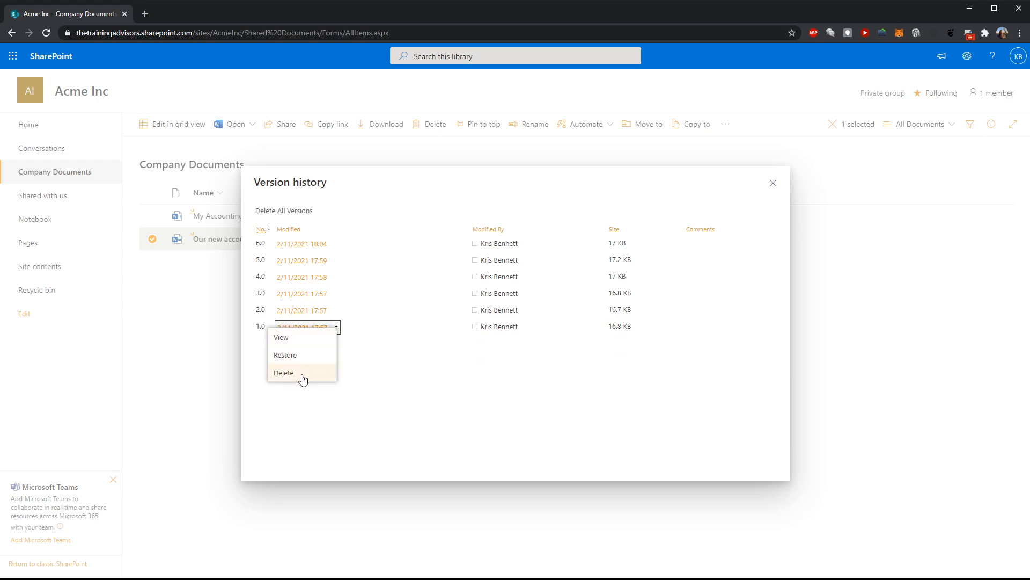
{"action": "left_click", "coordinate": [365, 455]}
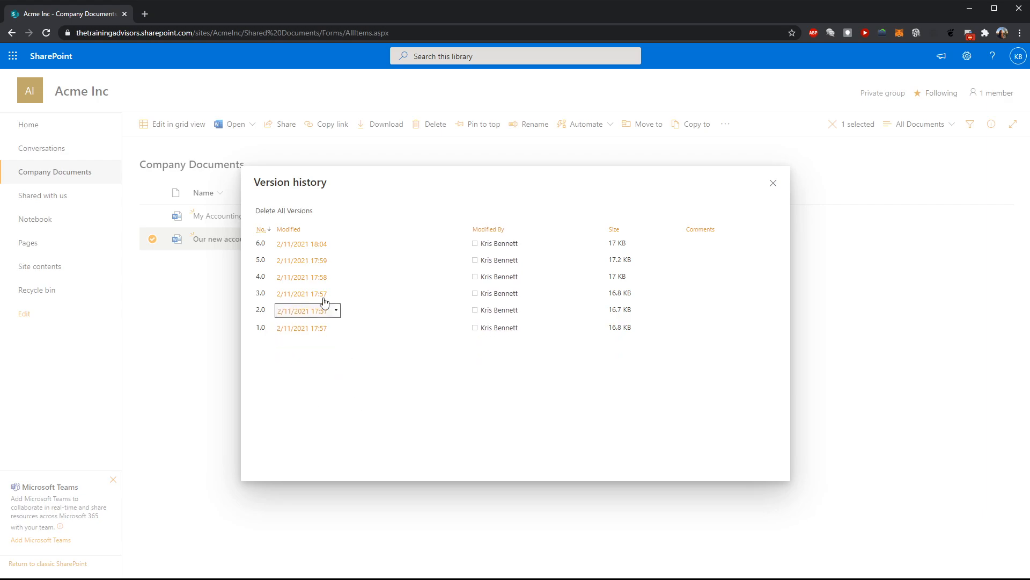
{"action": "left_click", "coordinate": [292, 211]}
{"action": "left_click", "coordinate": [568, 105]}
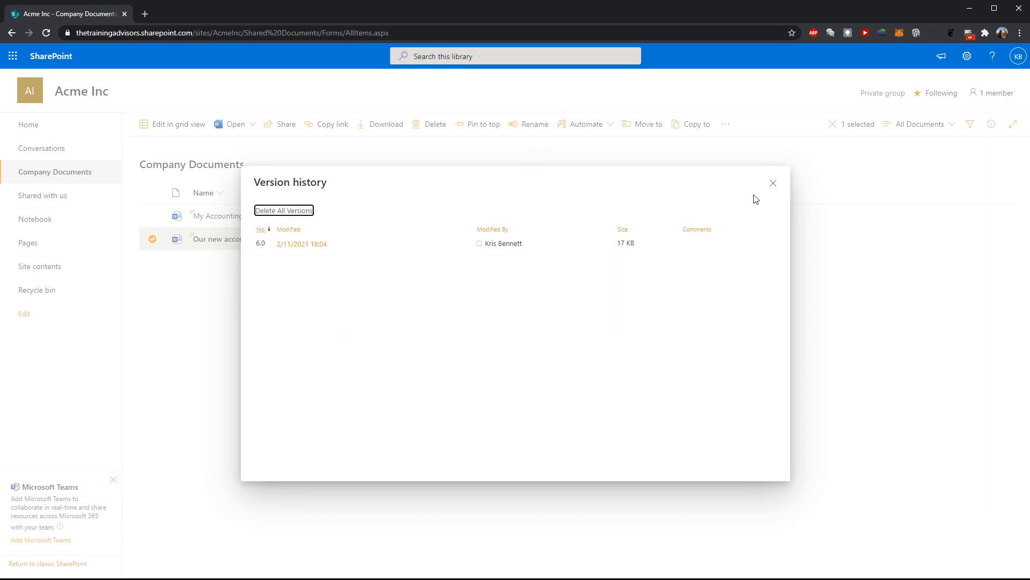
Close the version history, review the deleted versions in the Recycle bin, and return to Company Documents
{"action": "left_click", "coordinate": [773, 185]}
{"action": "left_click", "coordinate": [46, 291]}
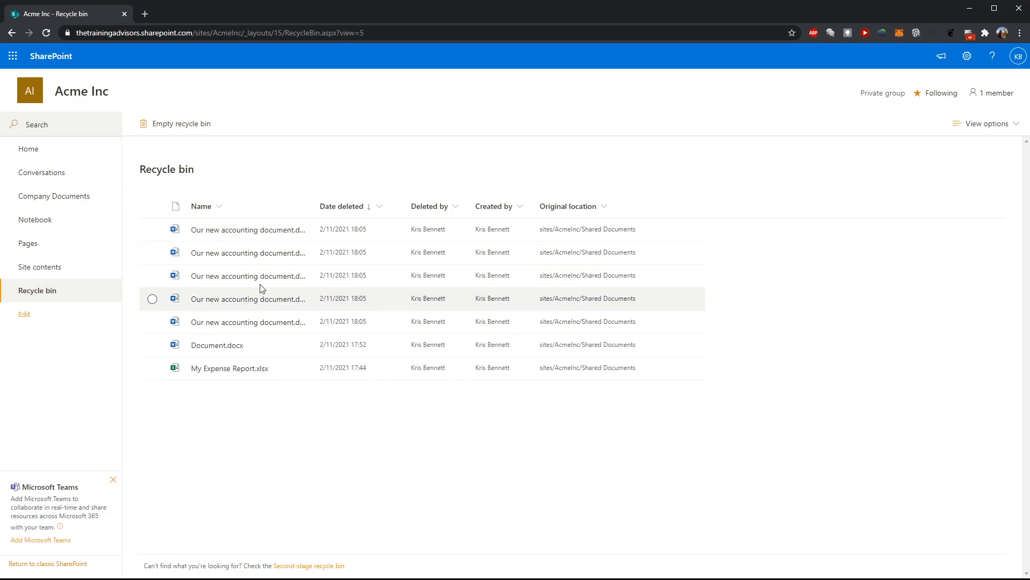
{"action": "left_click", "coordinate": [74, 199]}
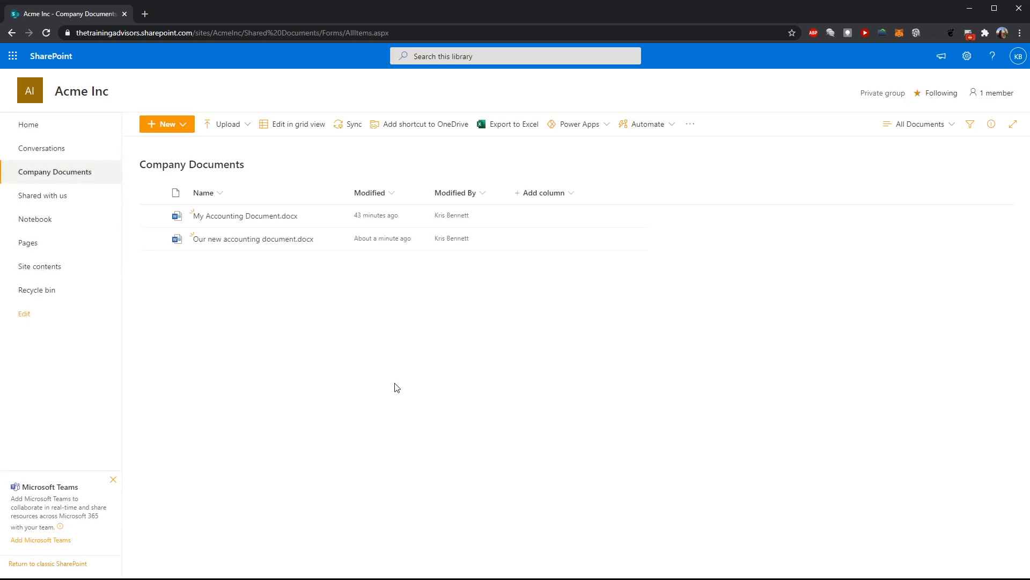